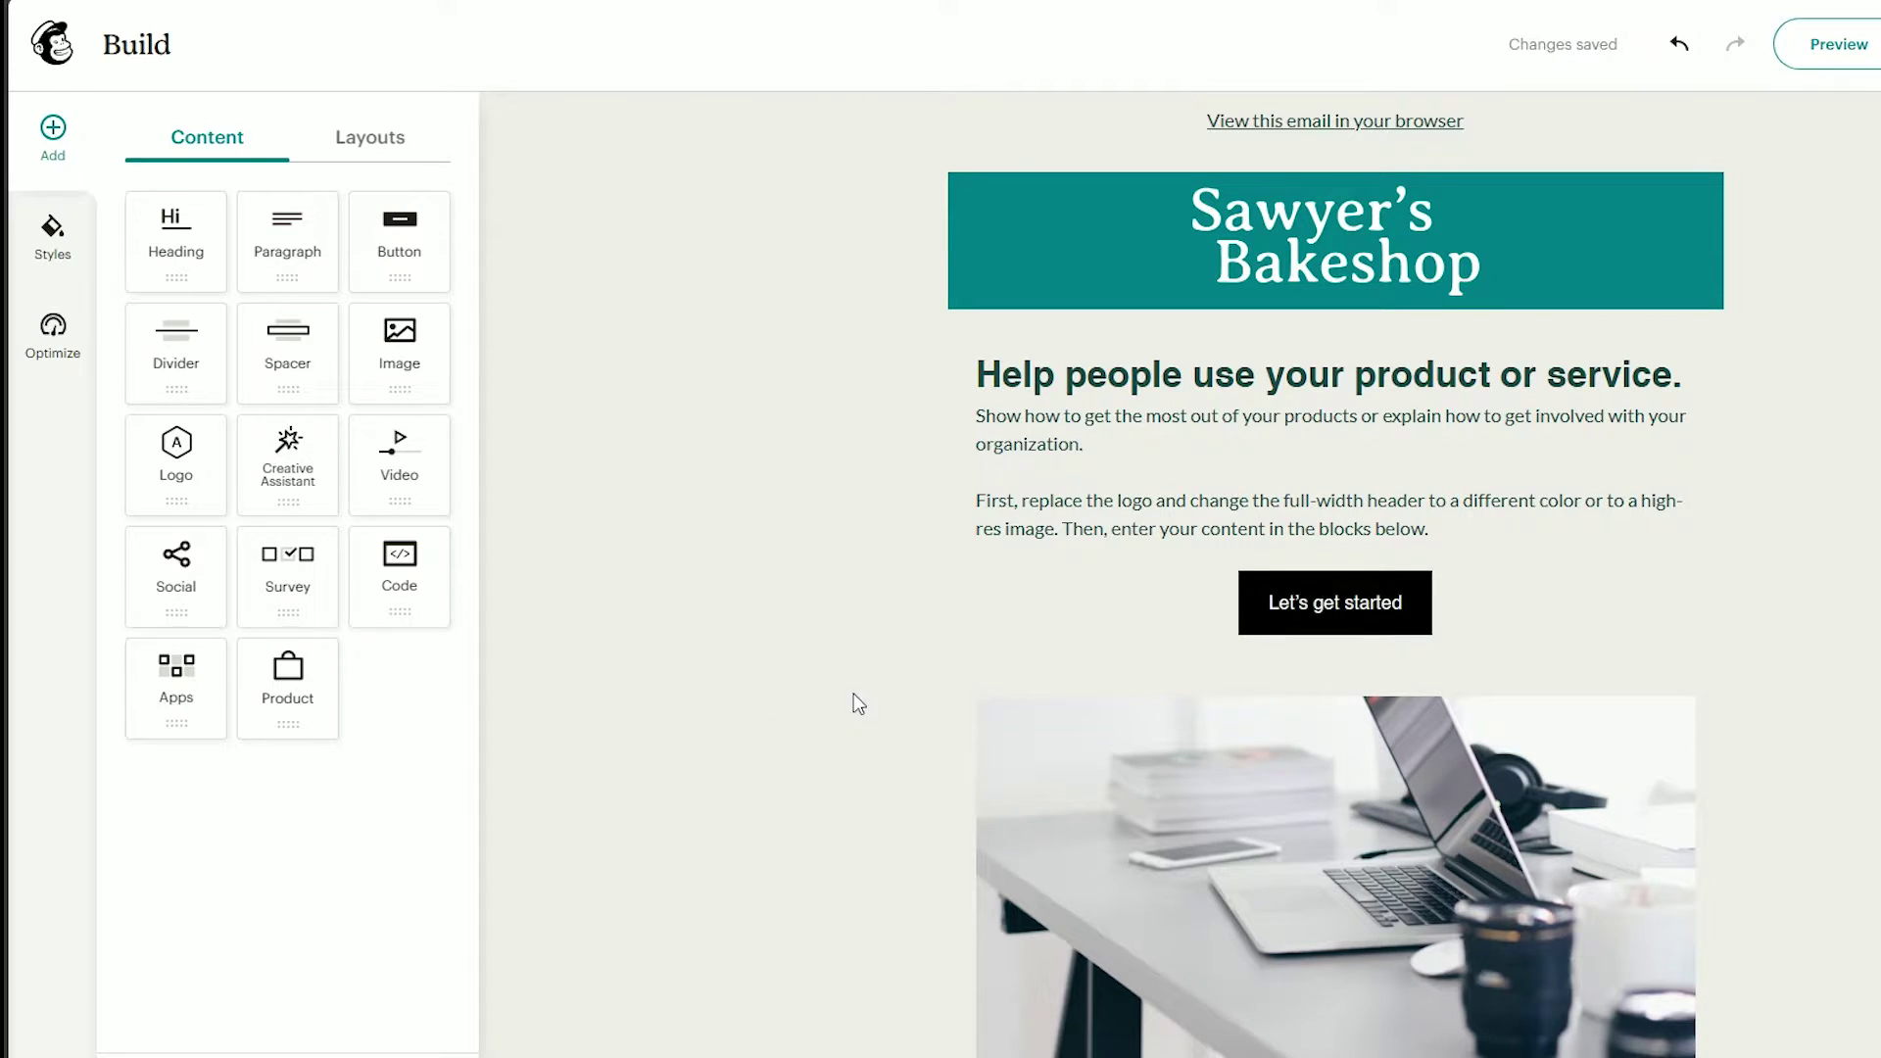
scroll(1641, 634, down, 1)
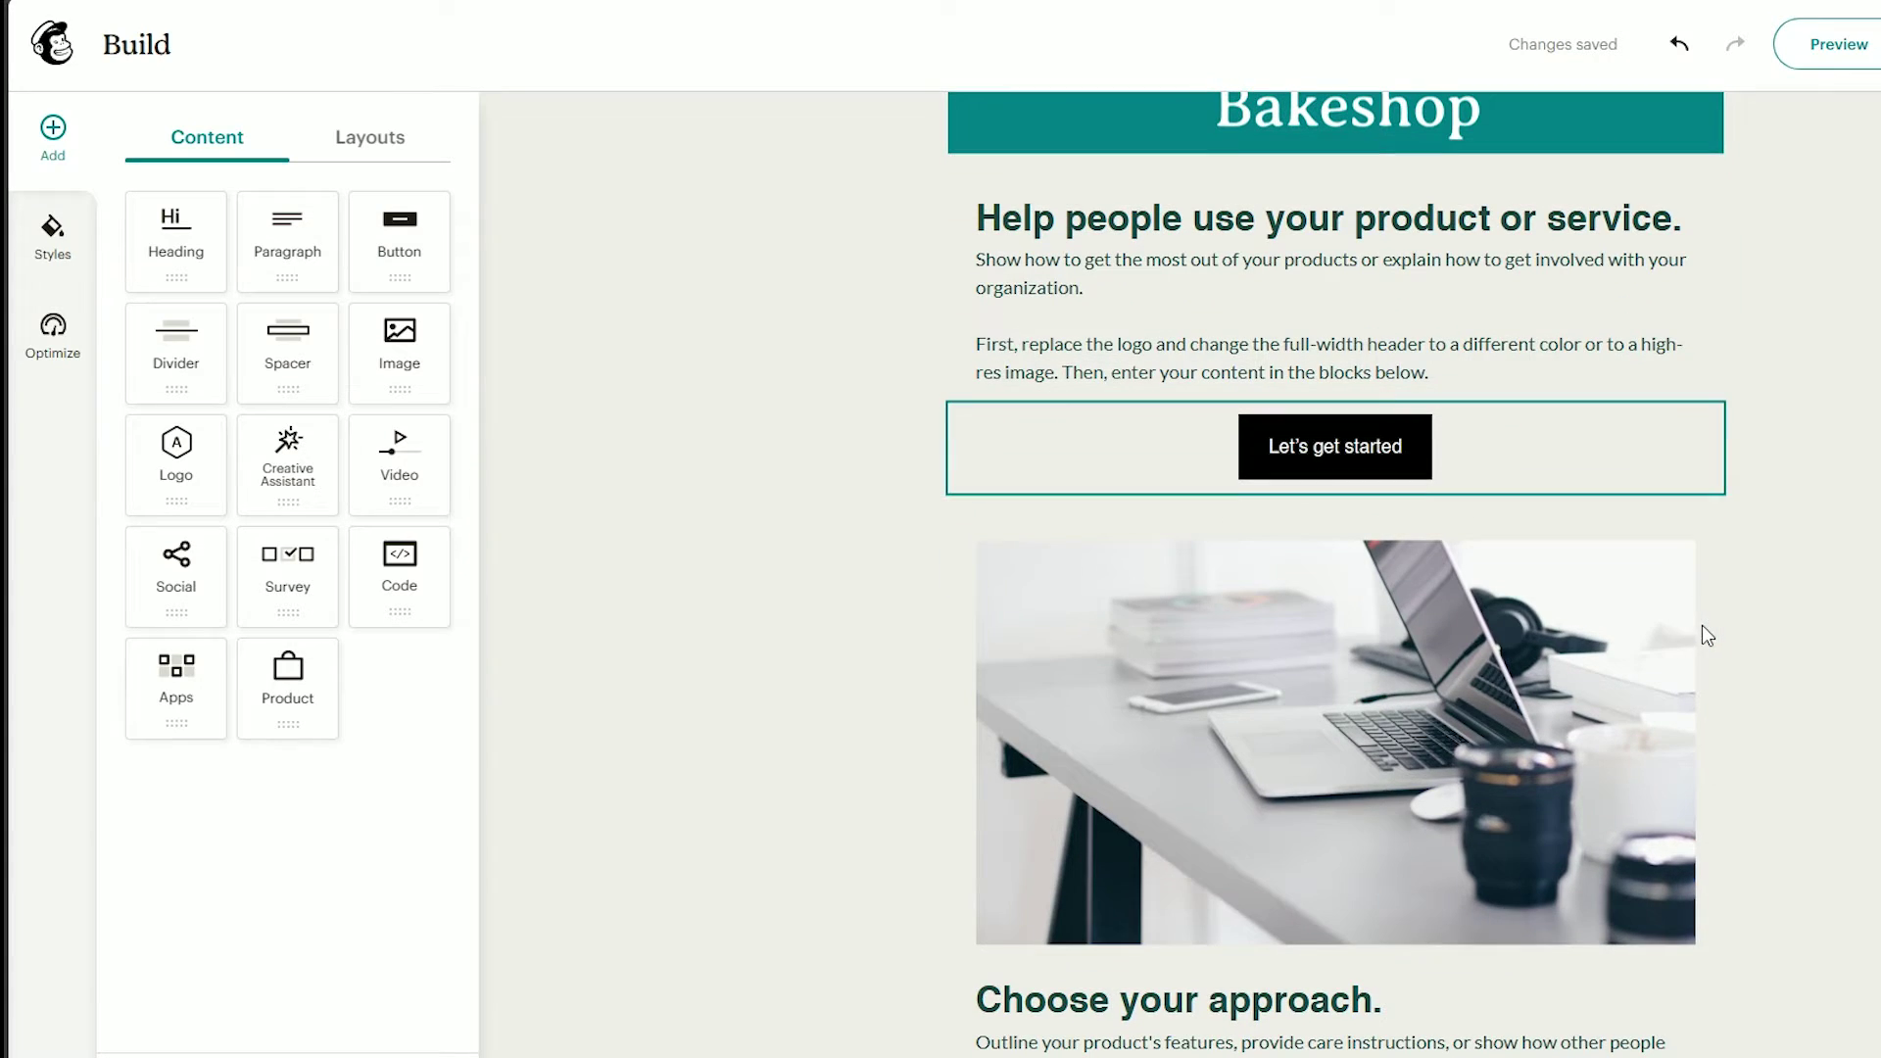
Select the laptop photo block to bring up its Image settings panel.
click(1498, 698)
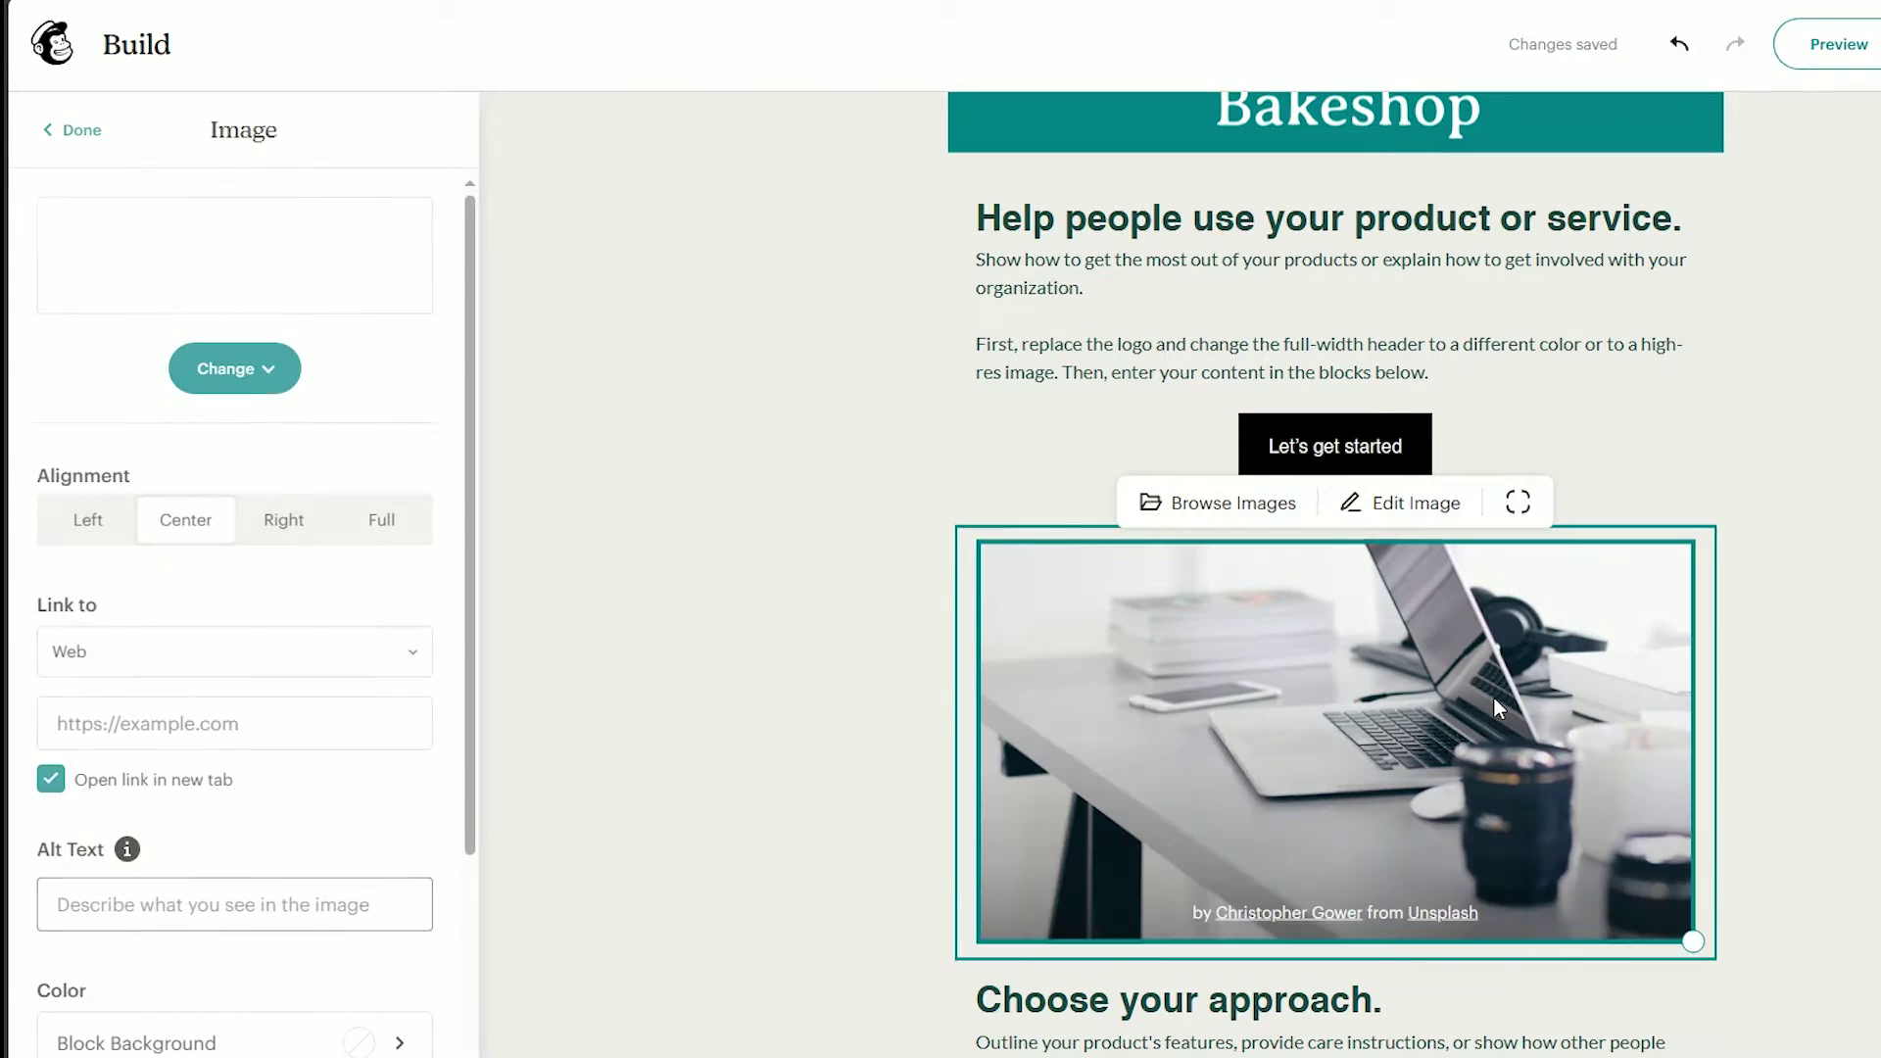
Add an image block above the Let's get started button holding the dark textured photo from My Files.
click(898, 559)
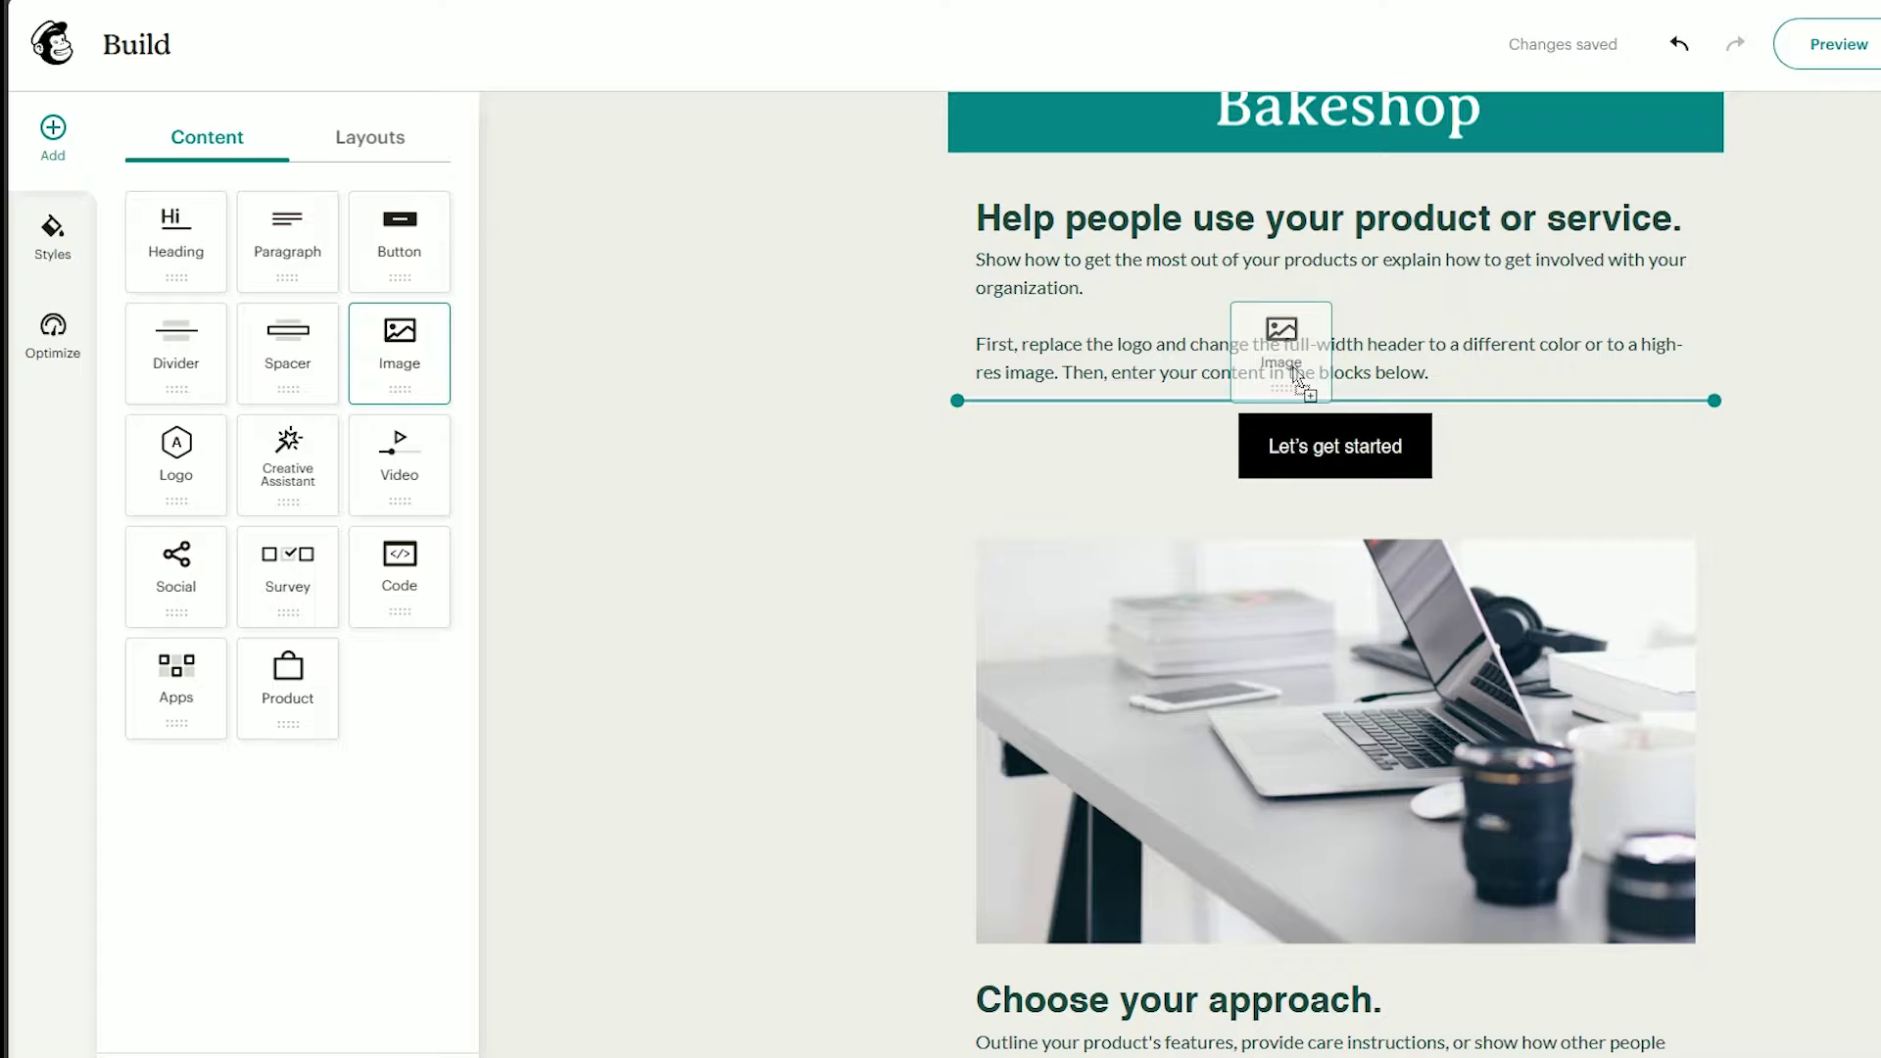
drag(419, 368, 1283, 385)
click(255, 370)
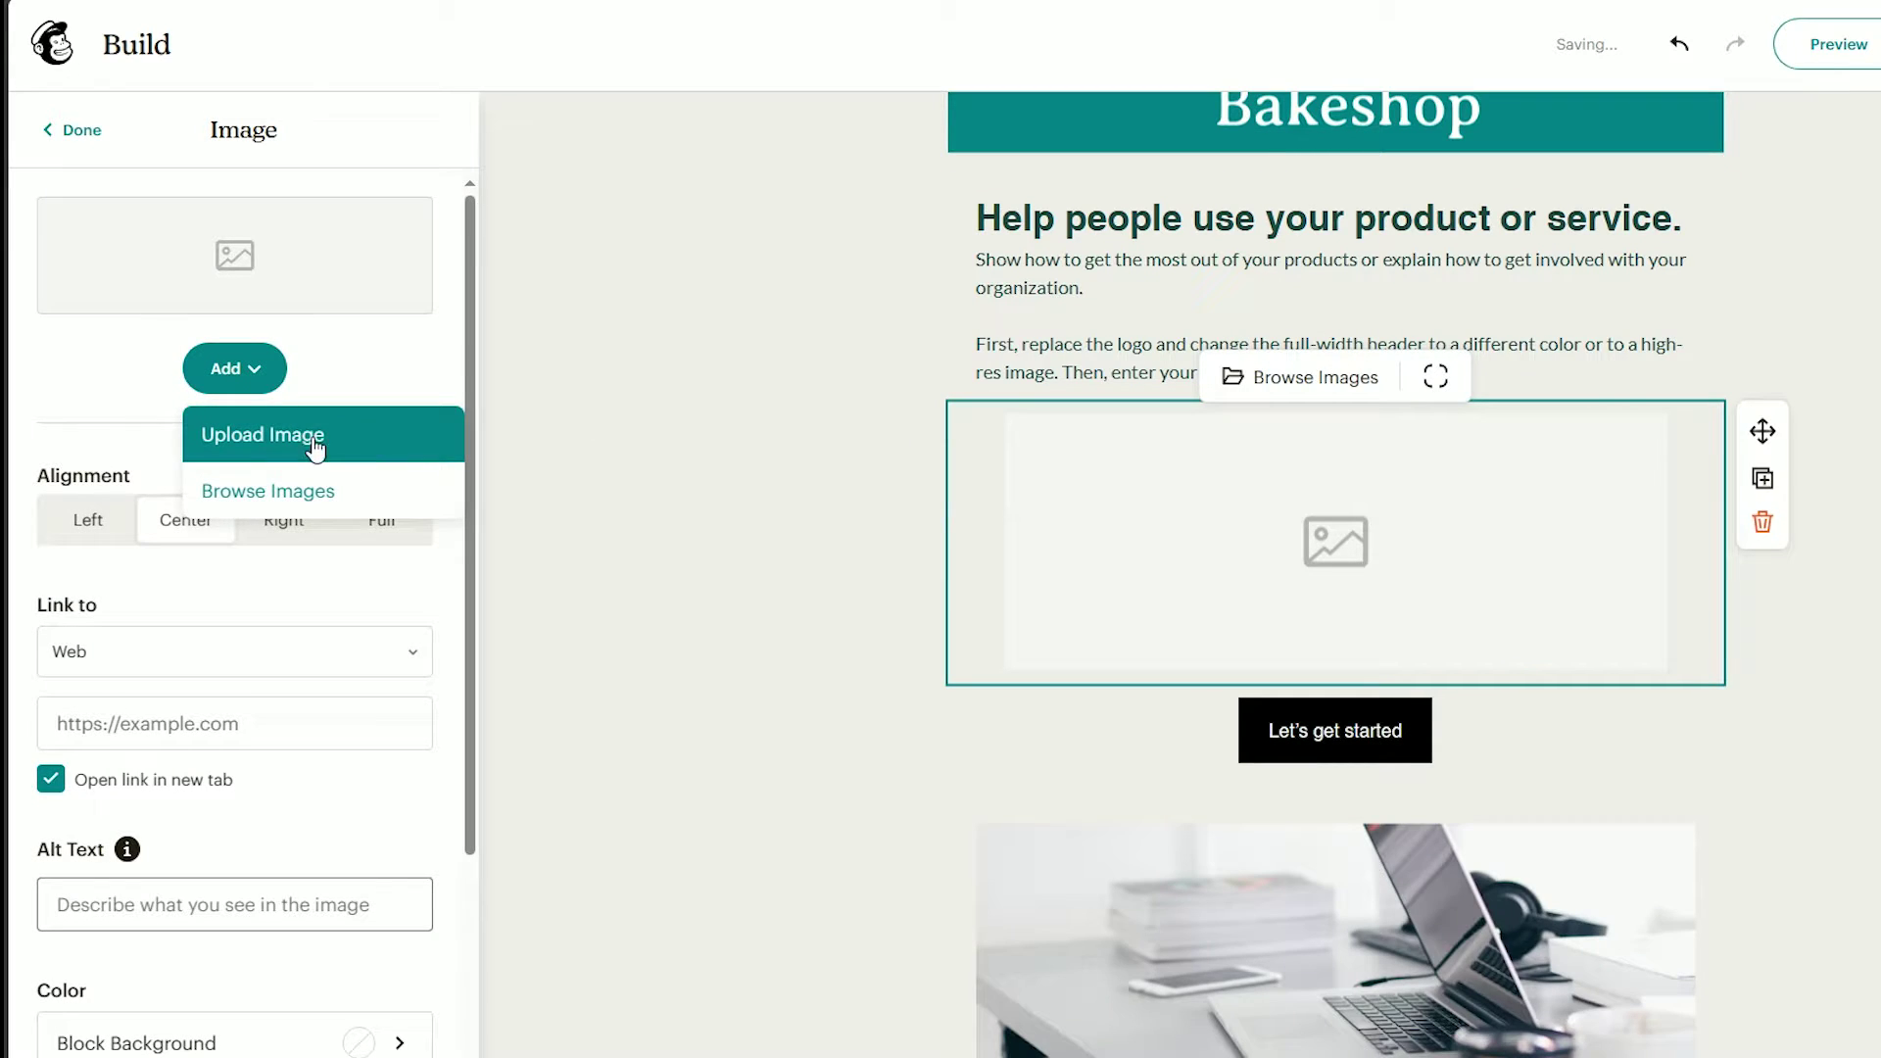
click(258, 489)
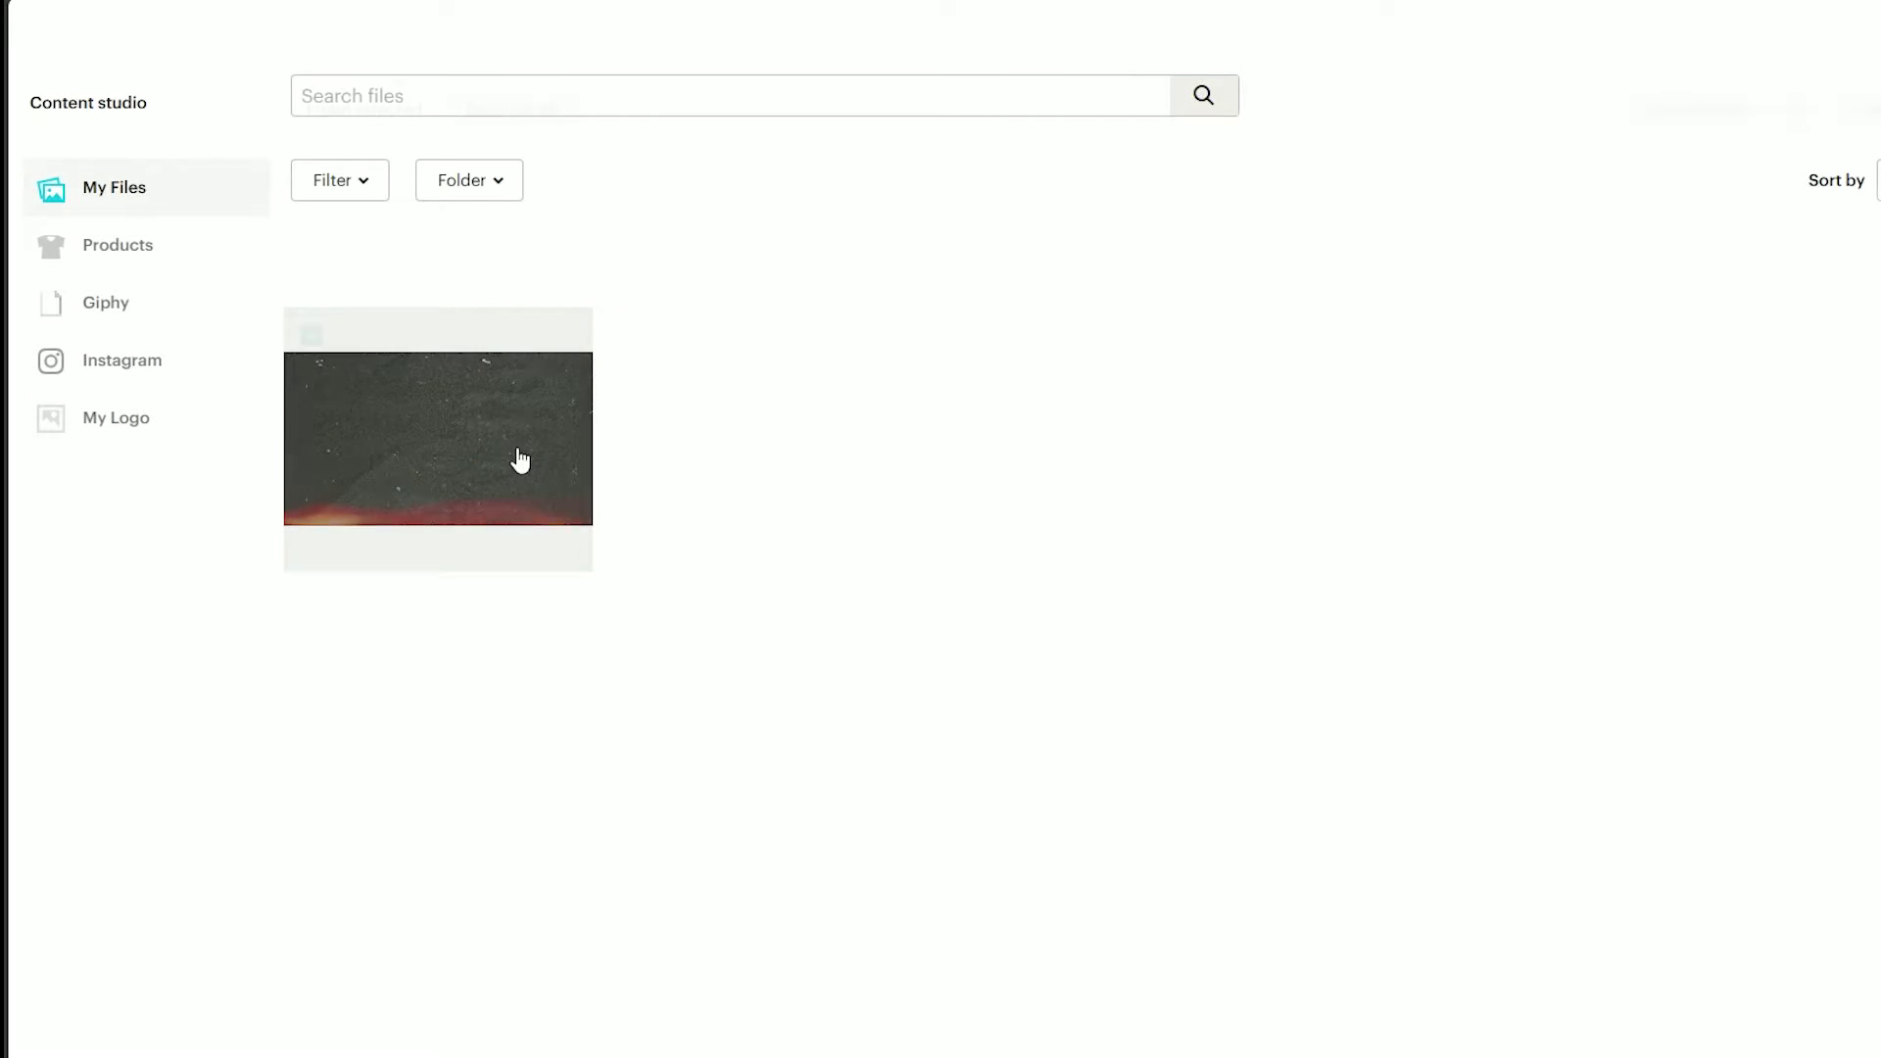
click(520, 462)
scroll(1382, 754, down, 2)
Select the new dark image block to show its settings.
click(1407, 758)
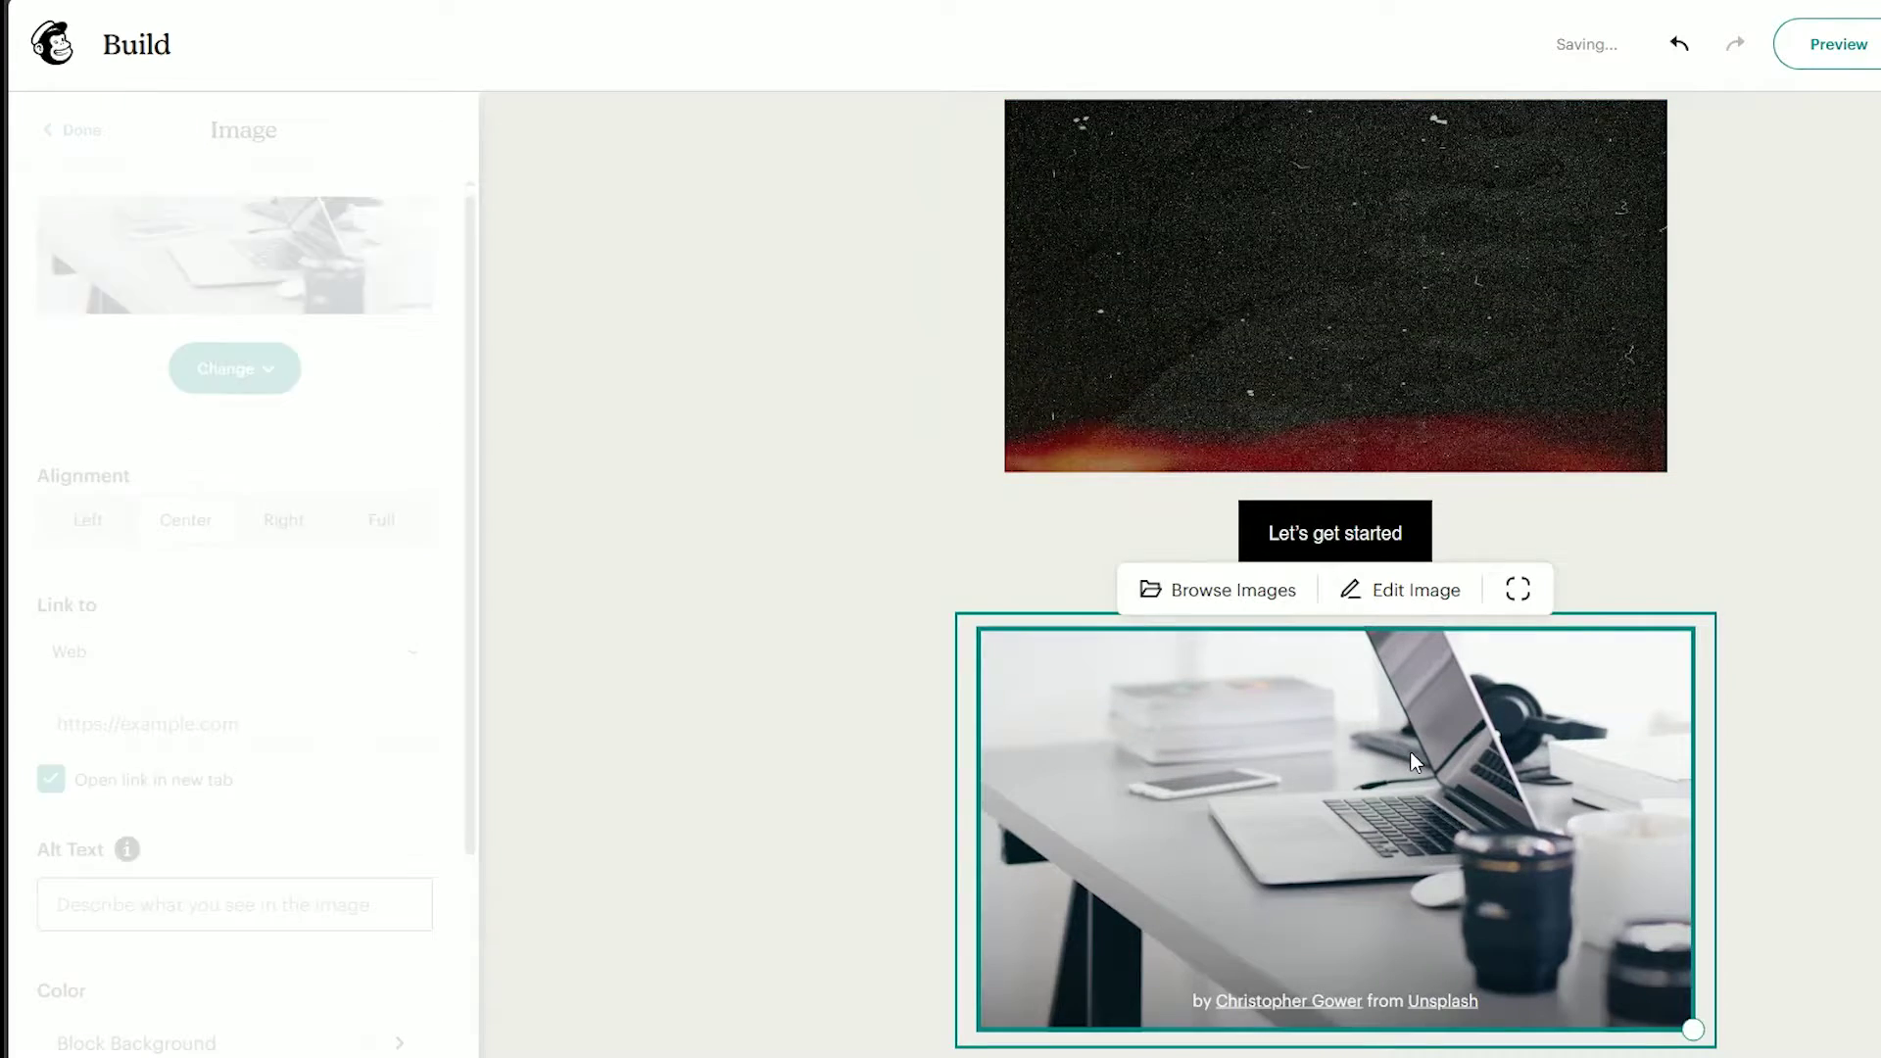
scroll(837, 627, up, 1)
click(1190, 553)
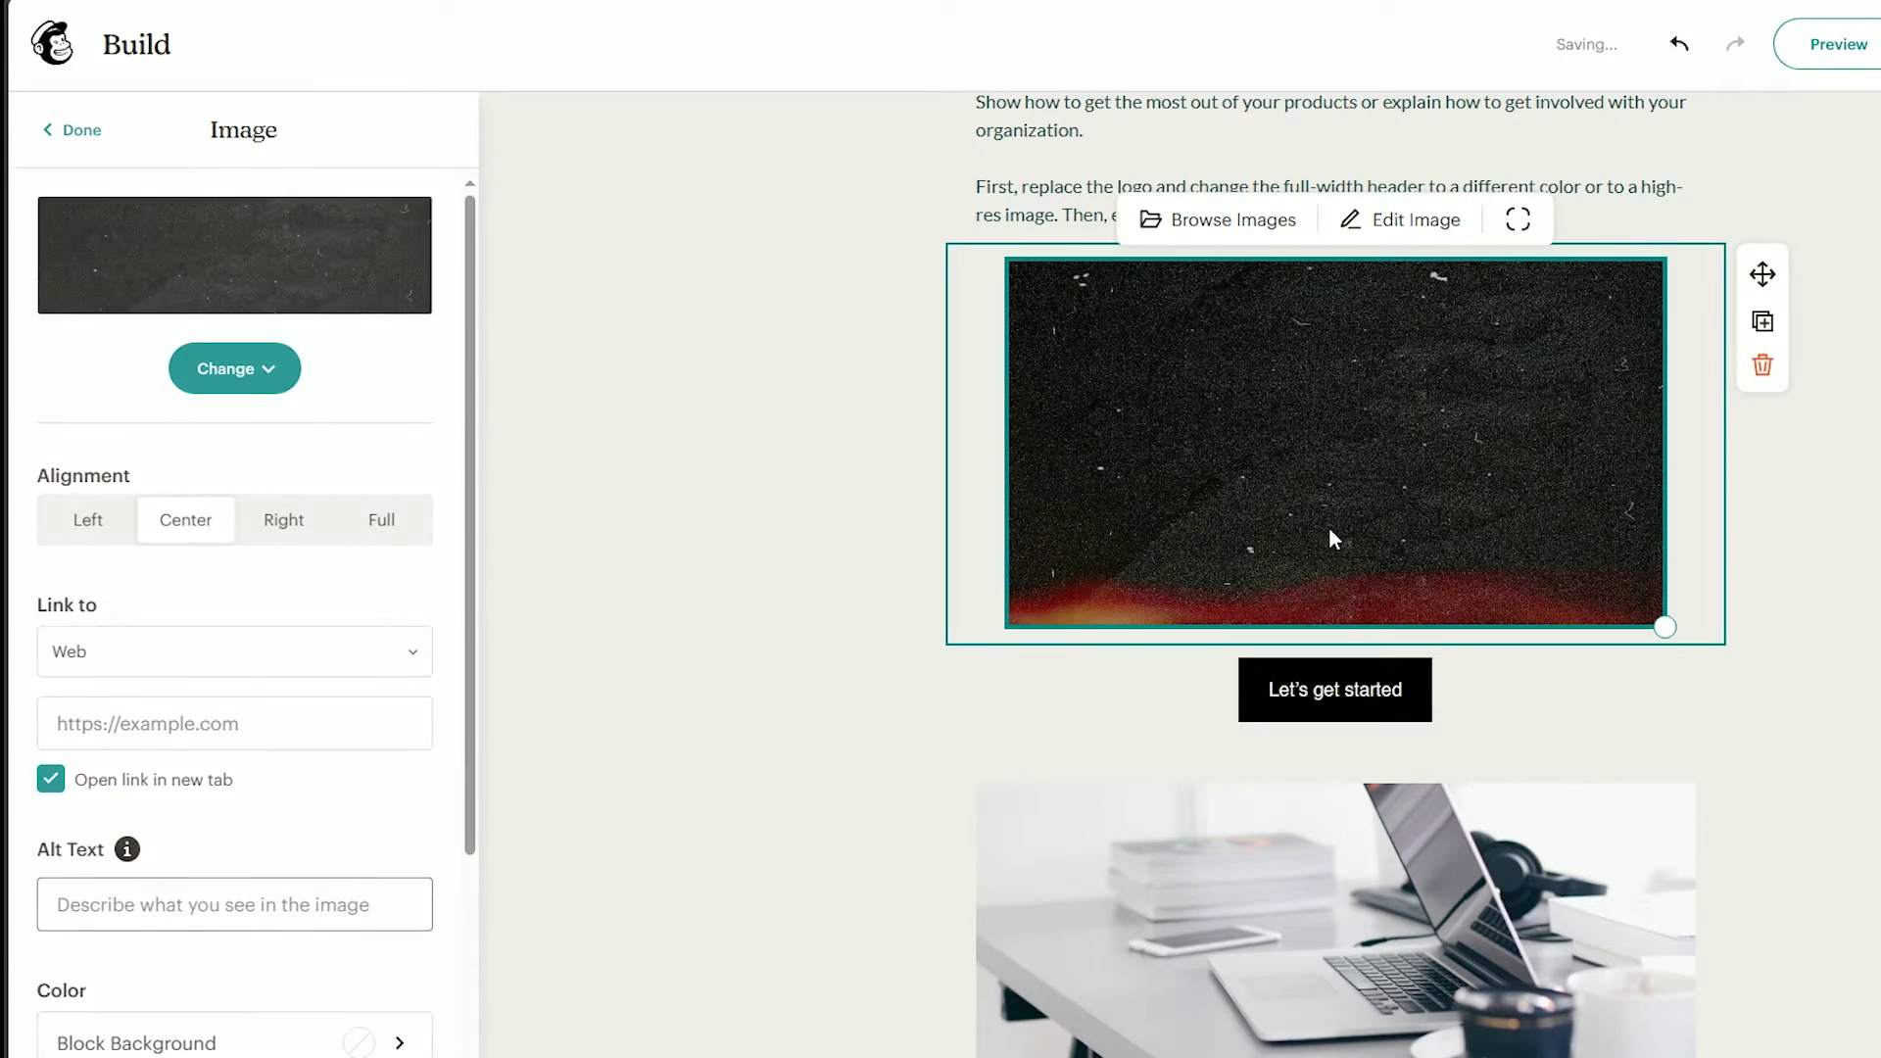
Place a text box across the middle of the dark image in the photo editor.
click(1405, 235)
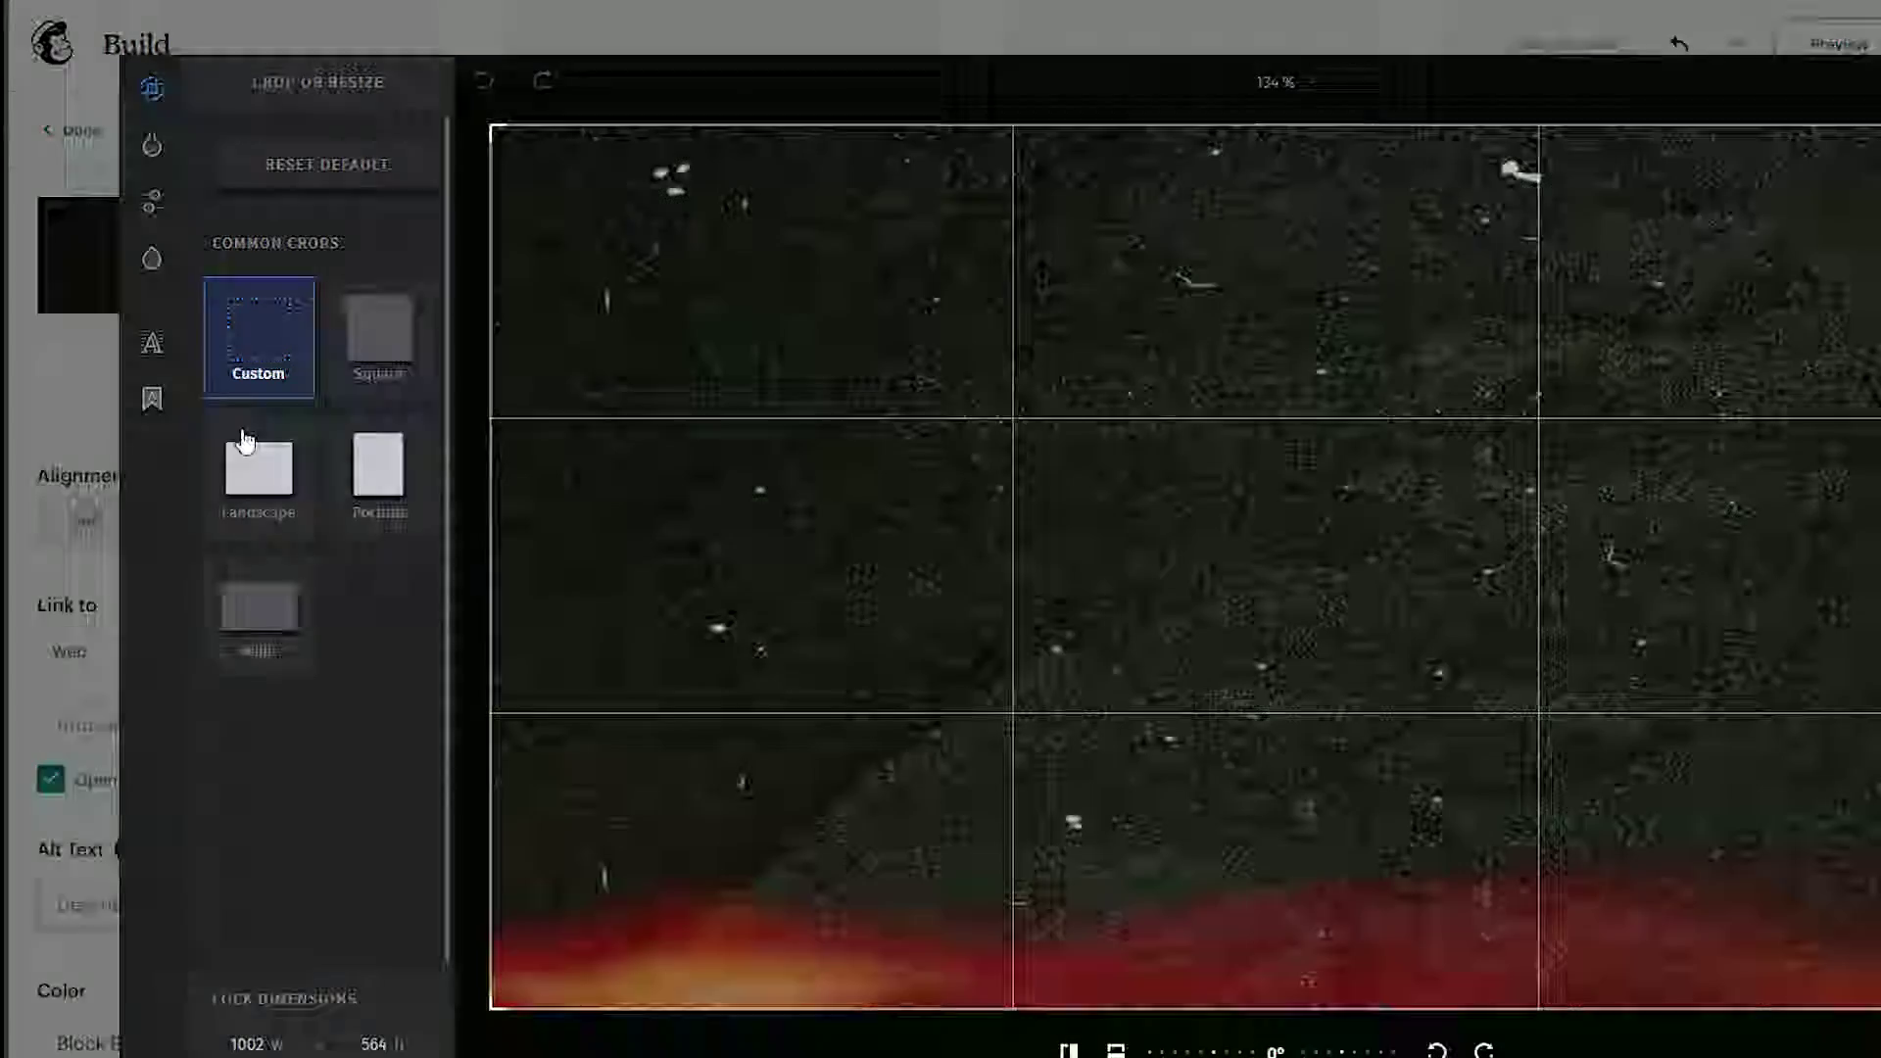
click(159, 350)
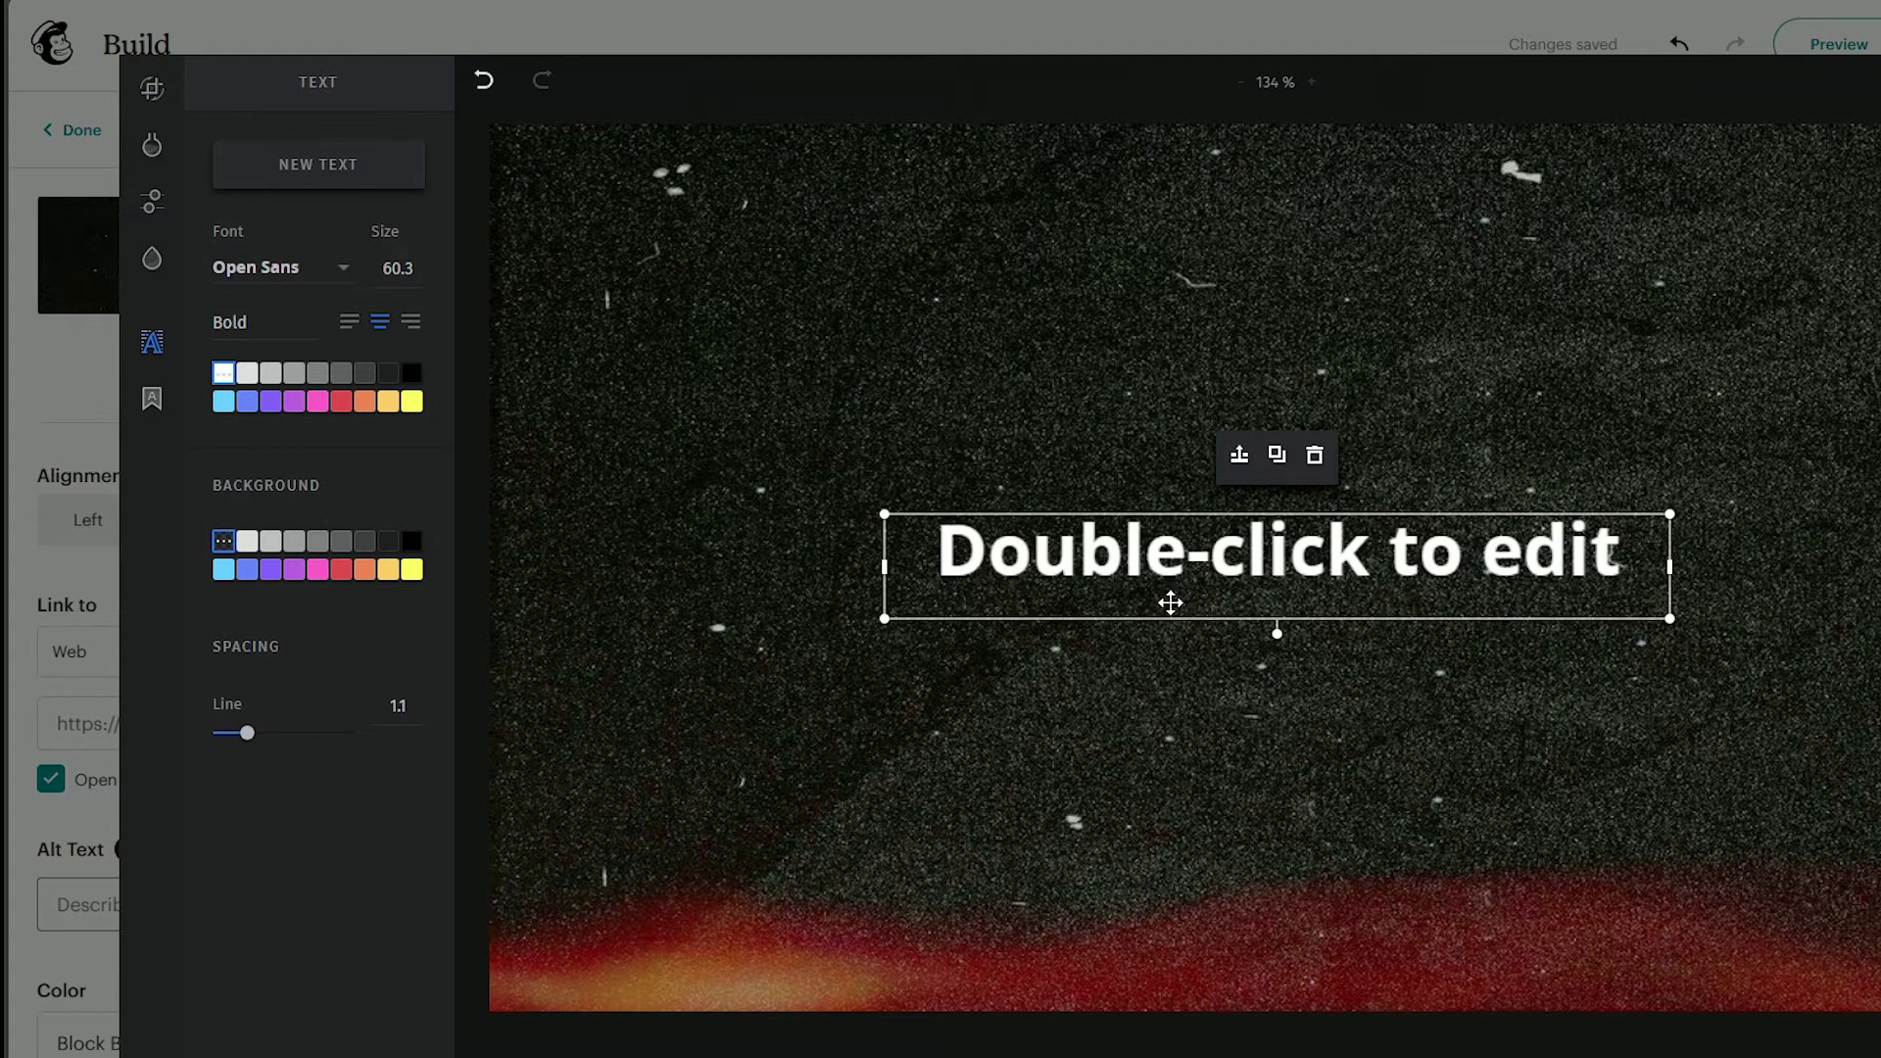
Replace the placeholder with 'tekoeads' in pink using the GAGALIN font.
double_click(1334, 572)
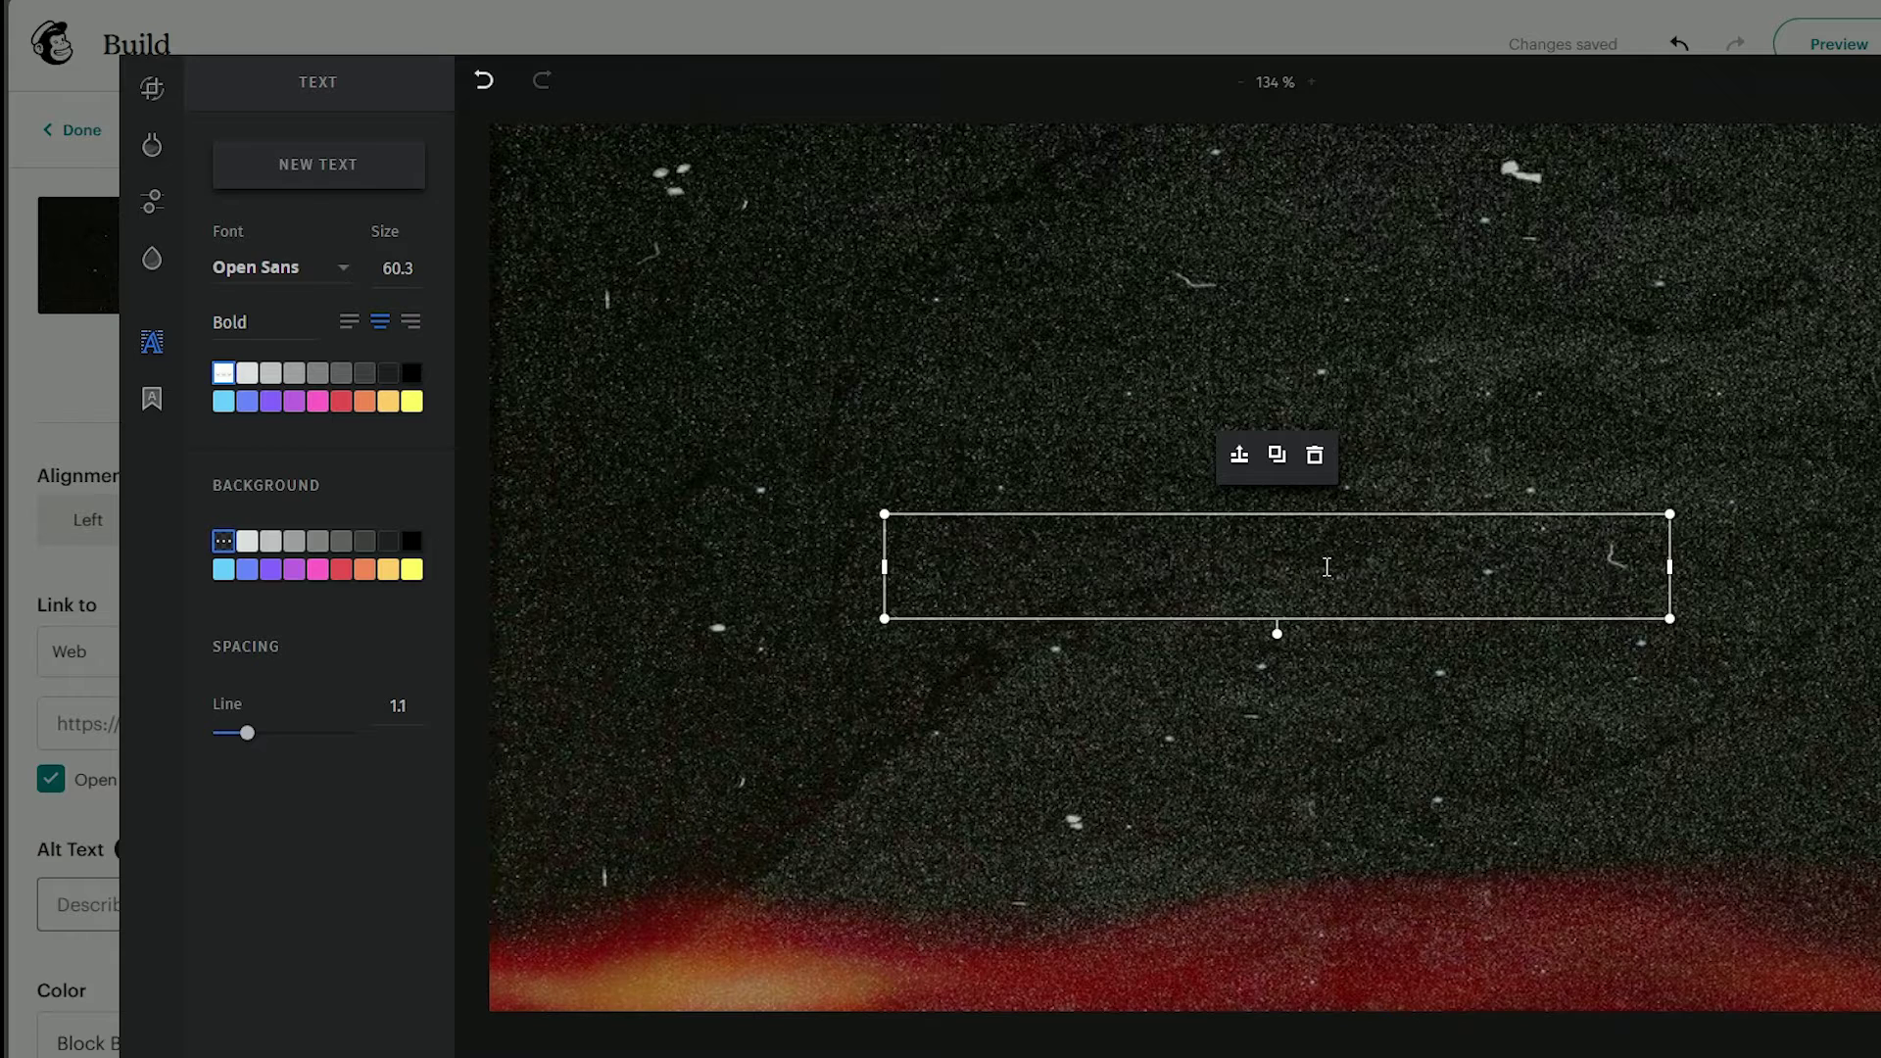
text(tekoe)
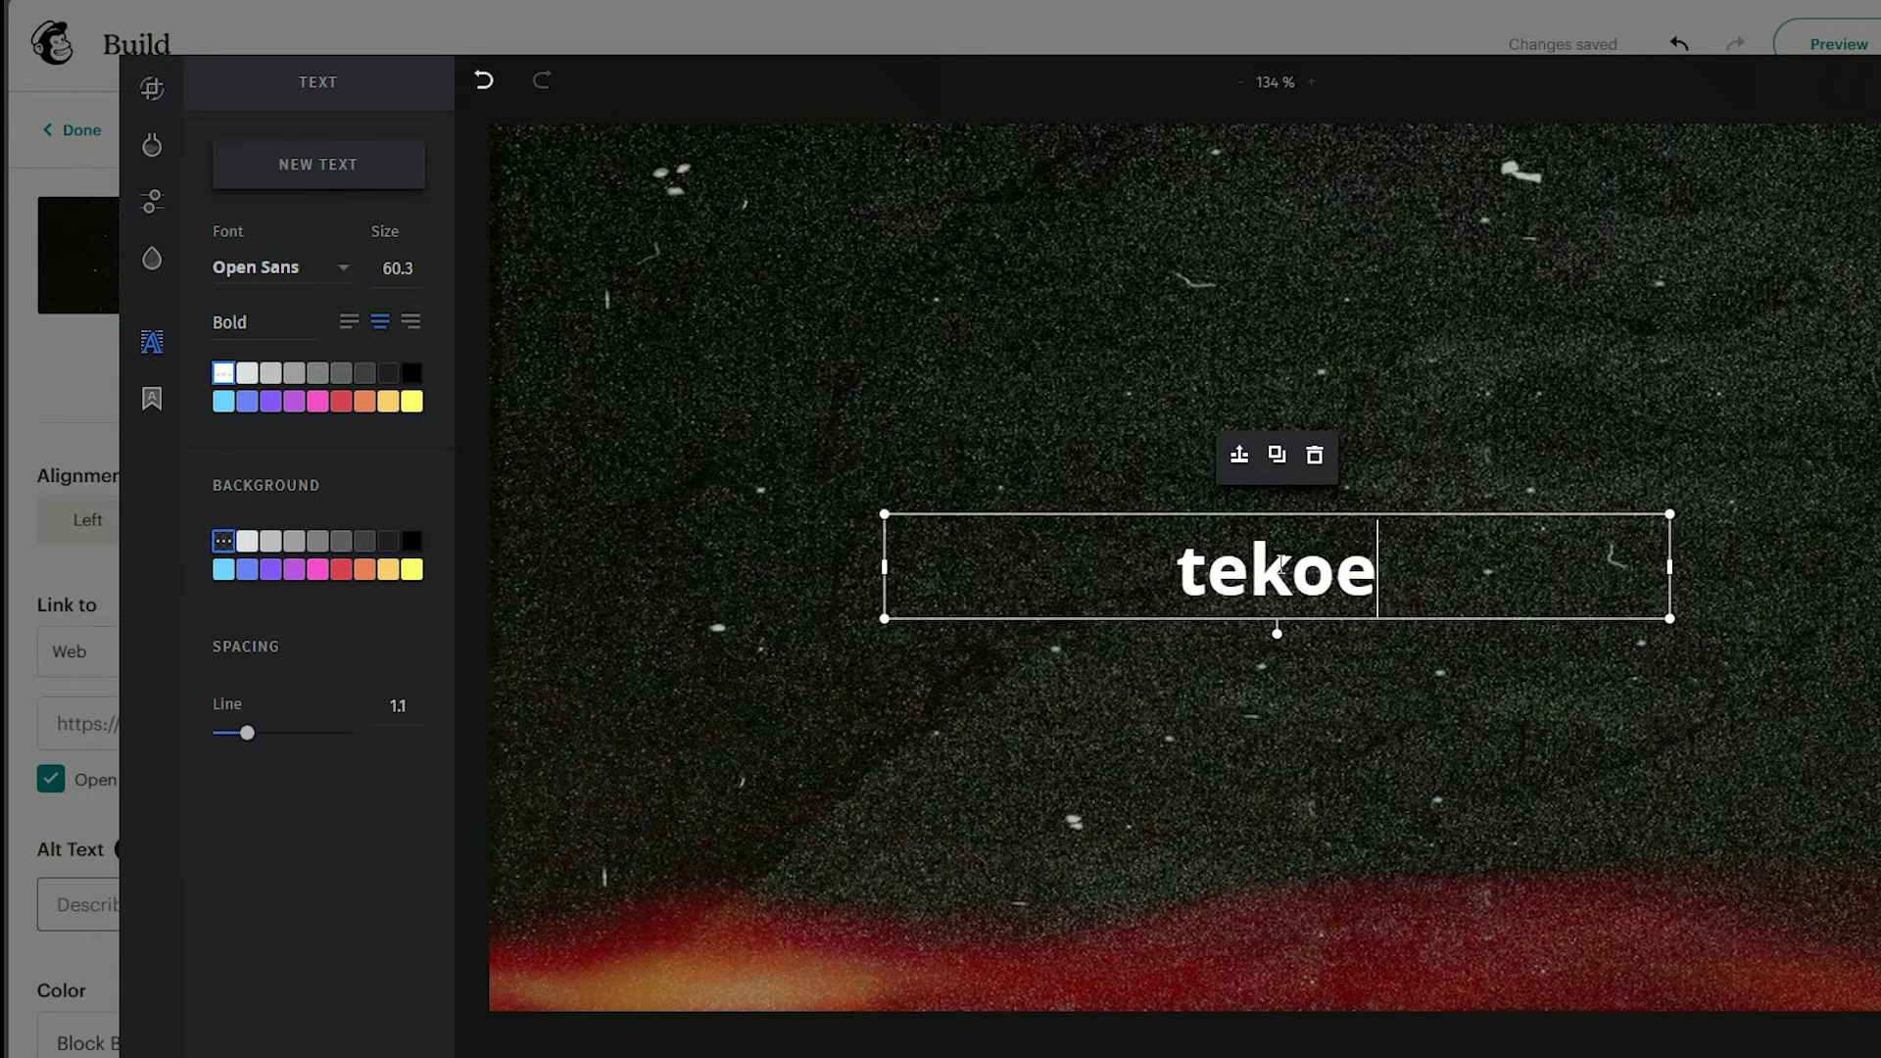
text(ads)
click(317, 401)
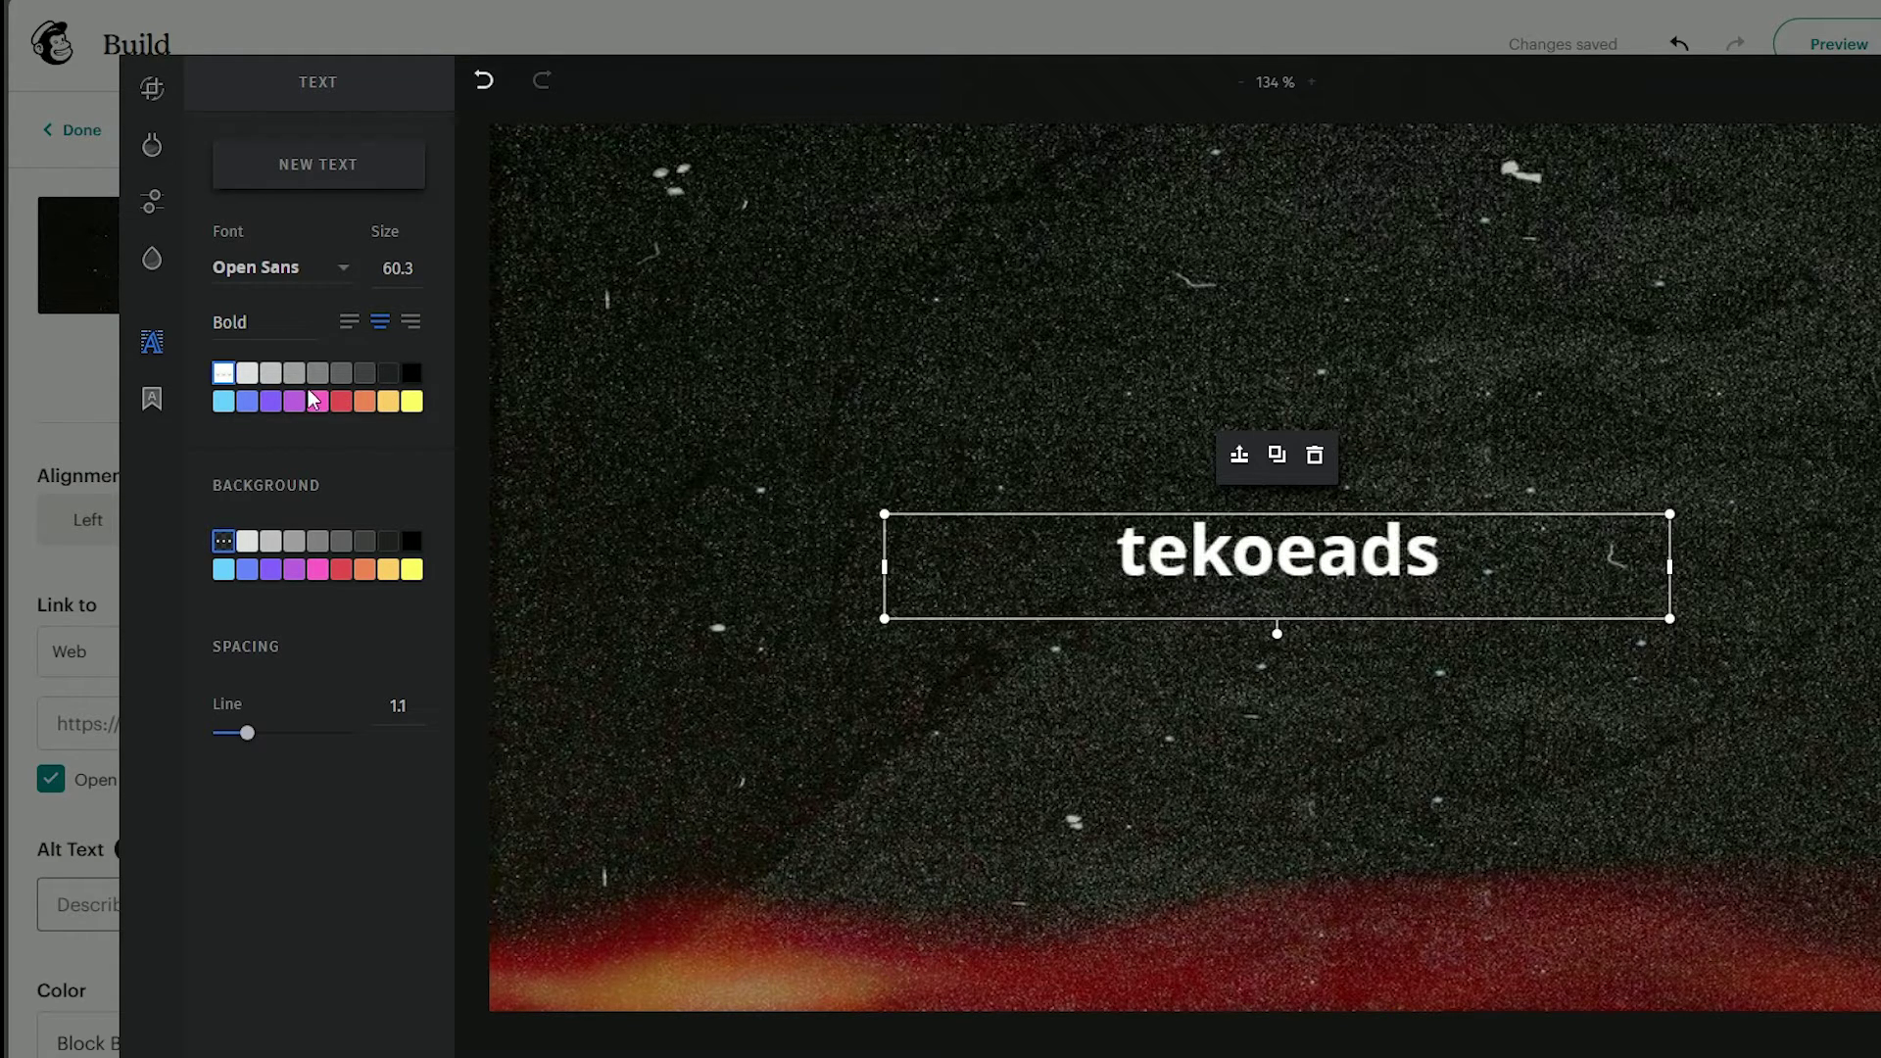
click(331, 273)
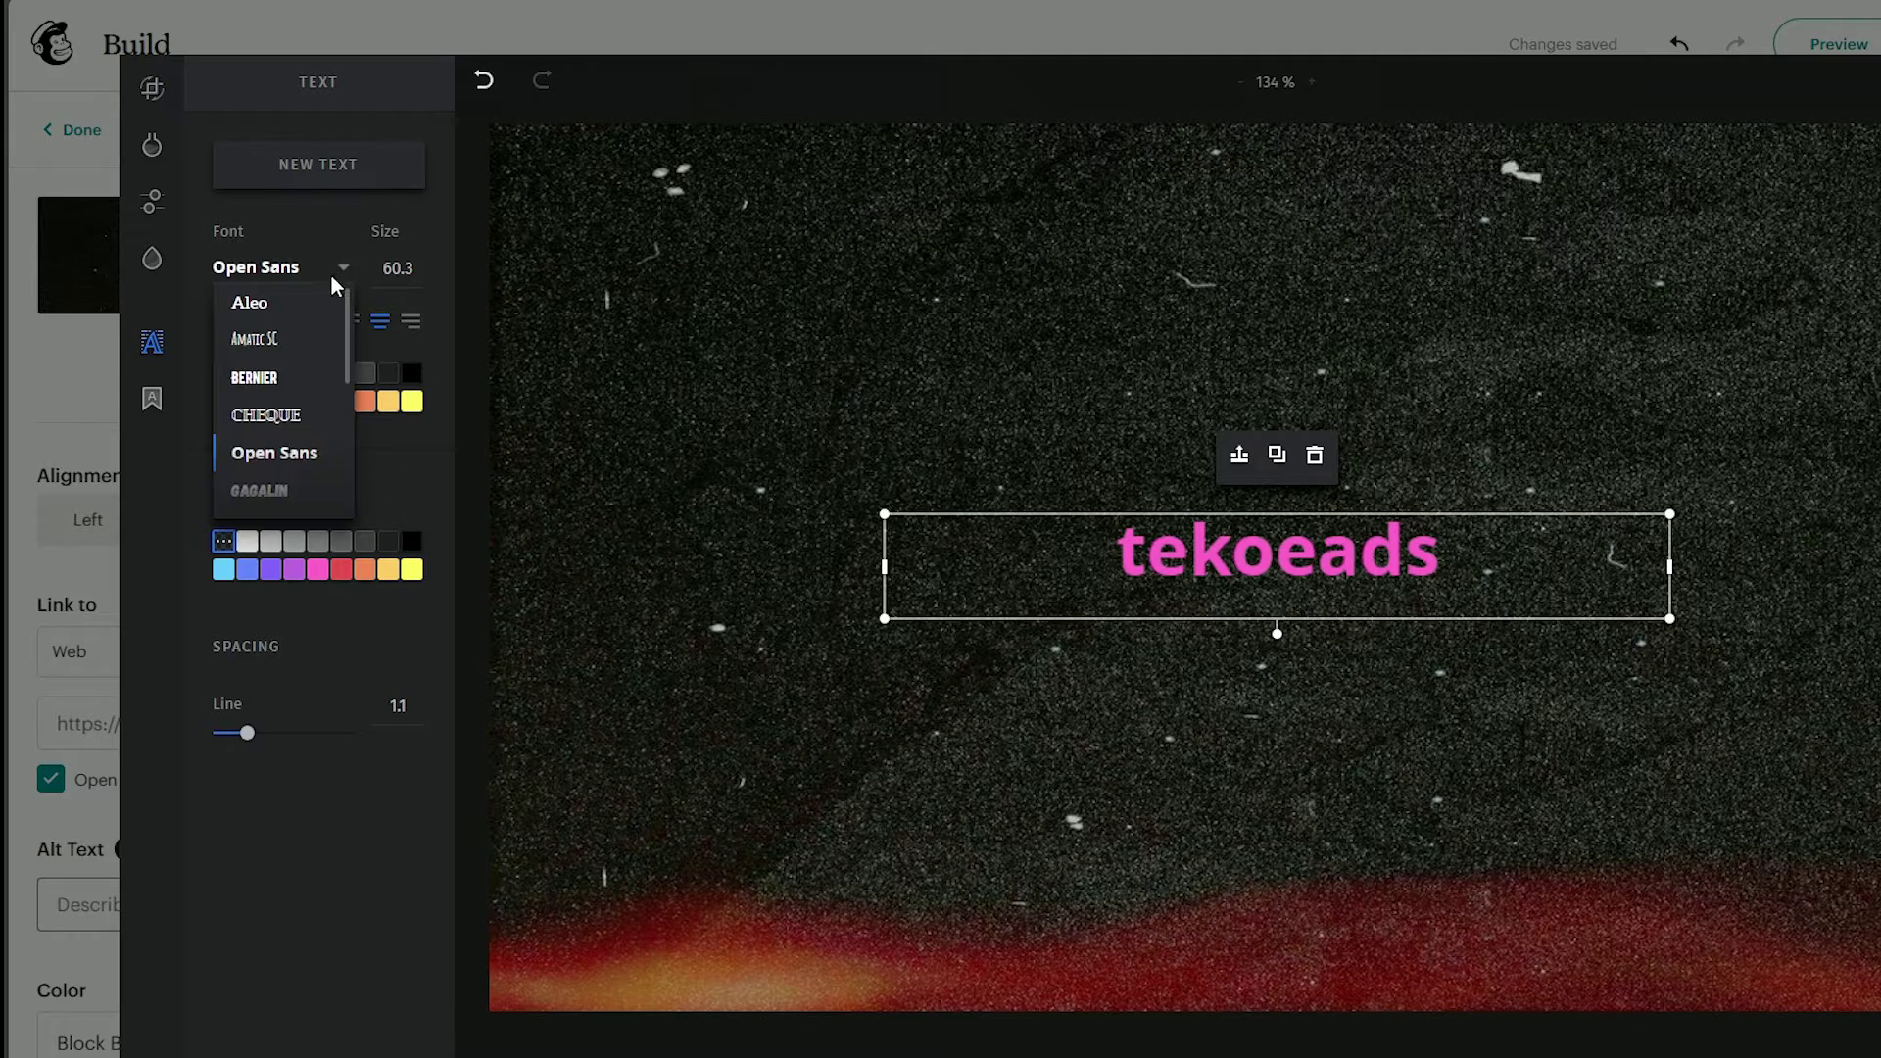
click(308, 482)
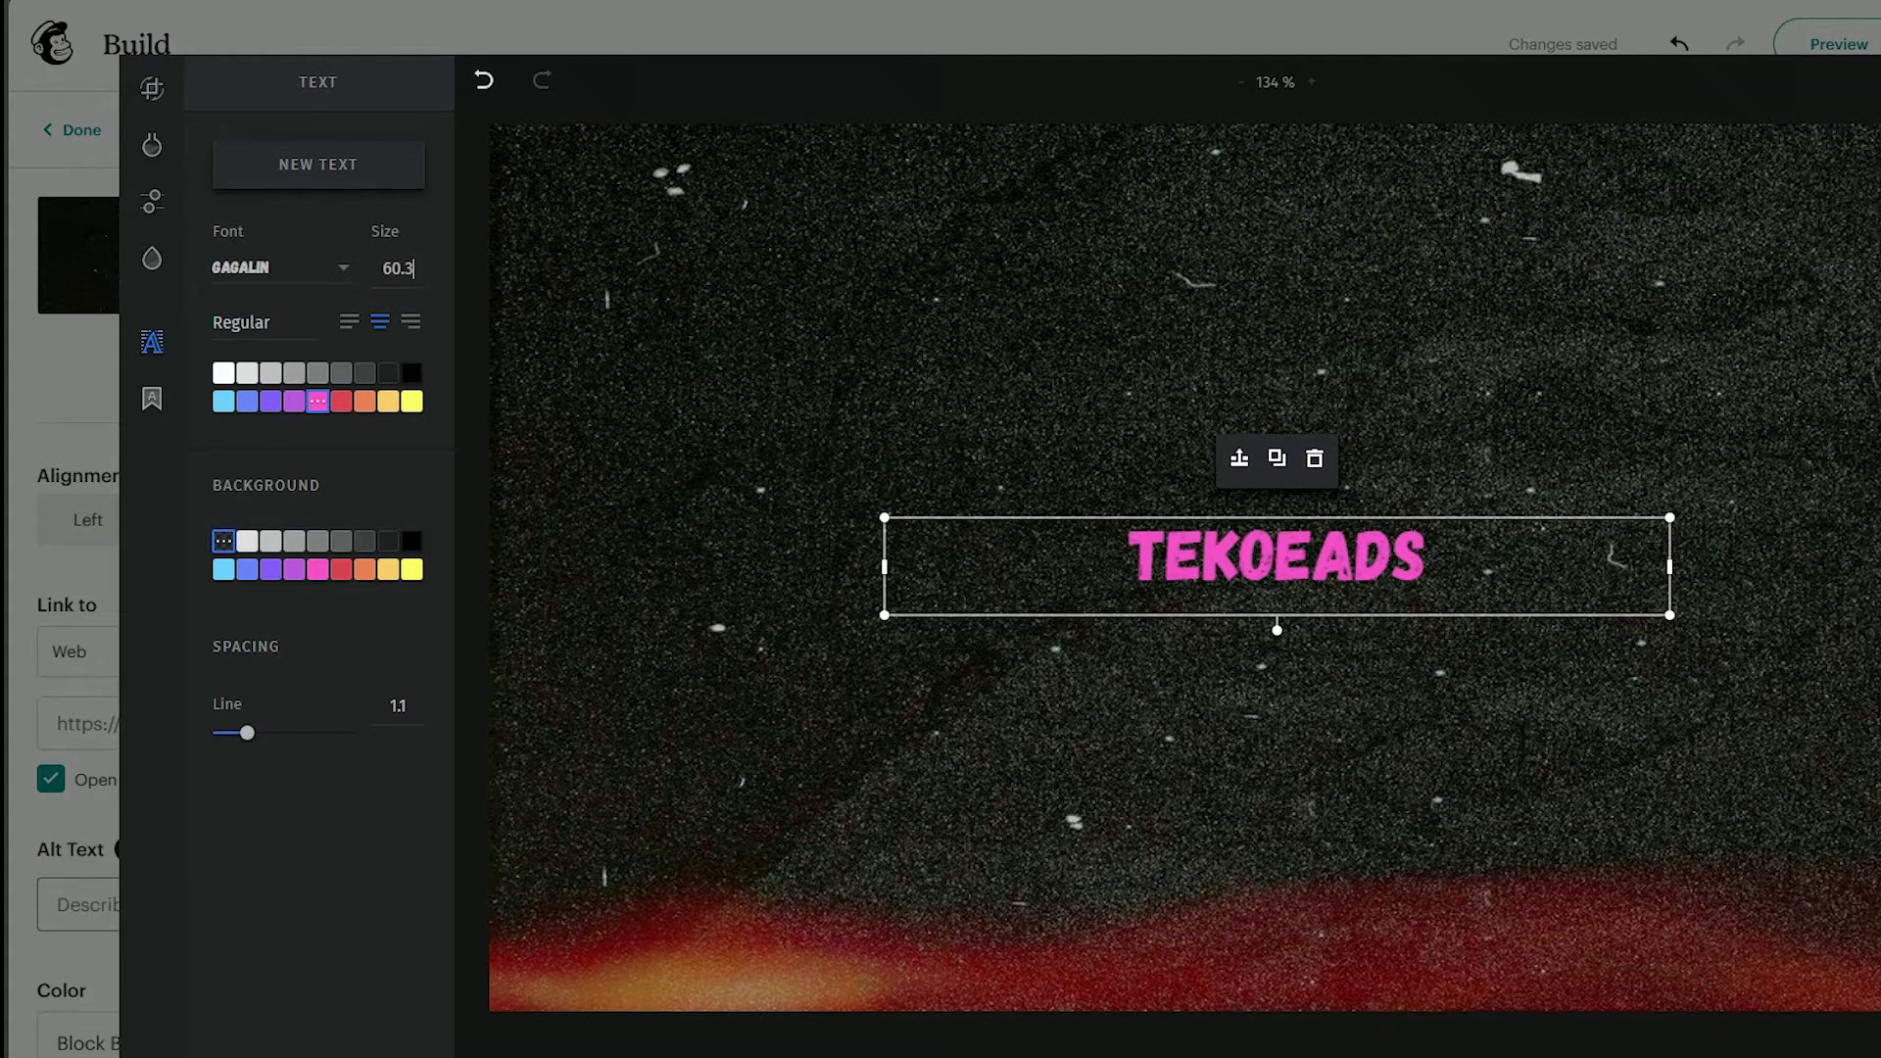
Save the edited image so the block shows pink TEKOEADS over the dark texture.
key(Return)
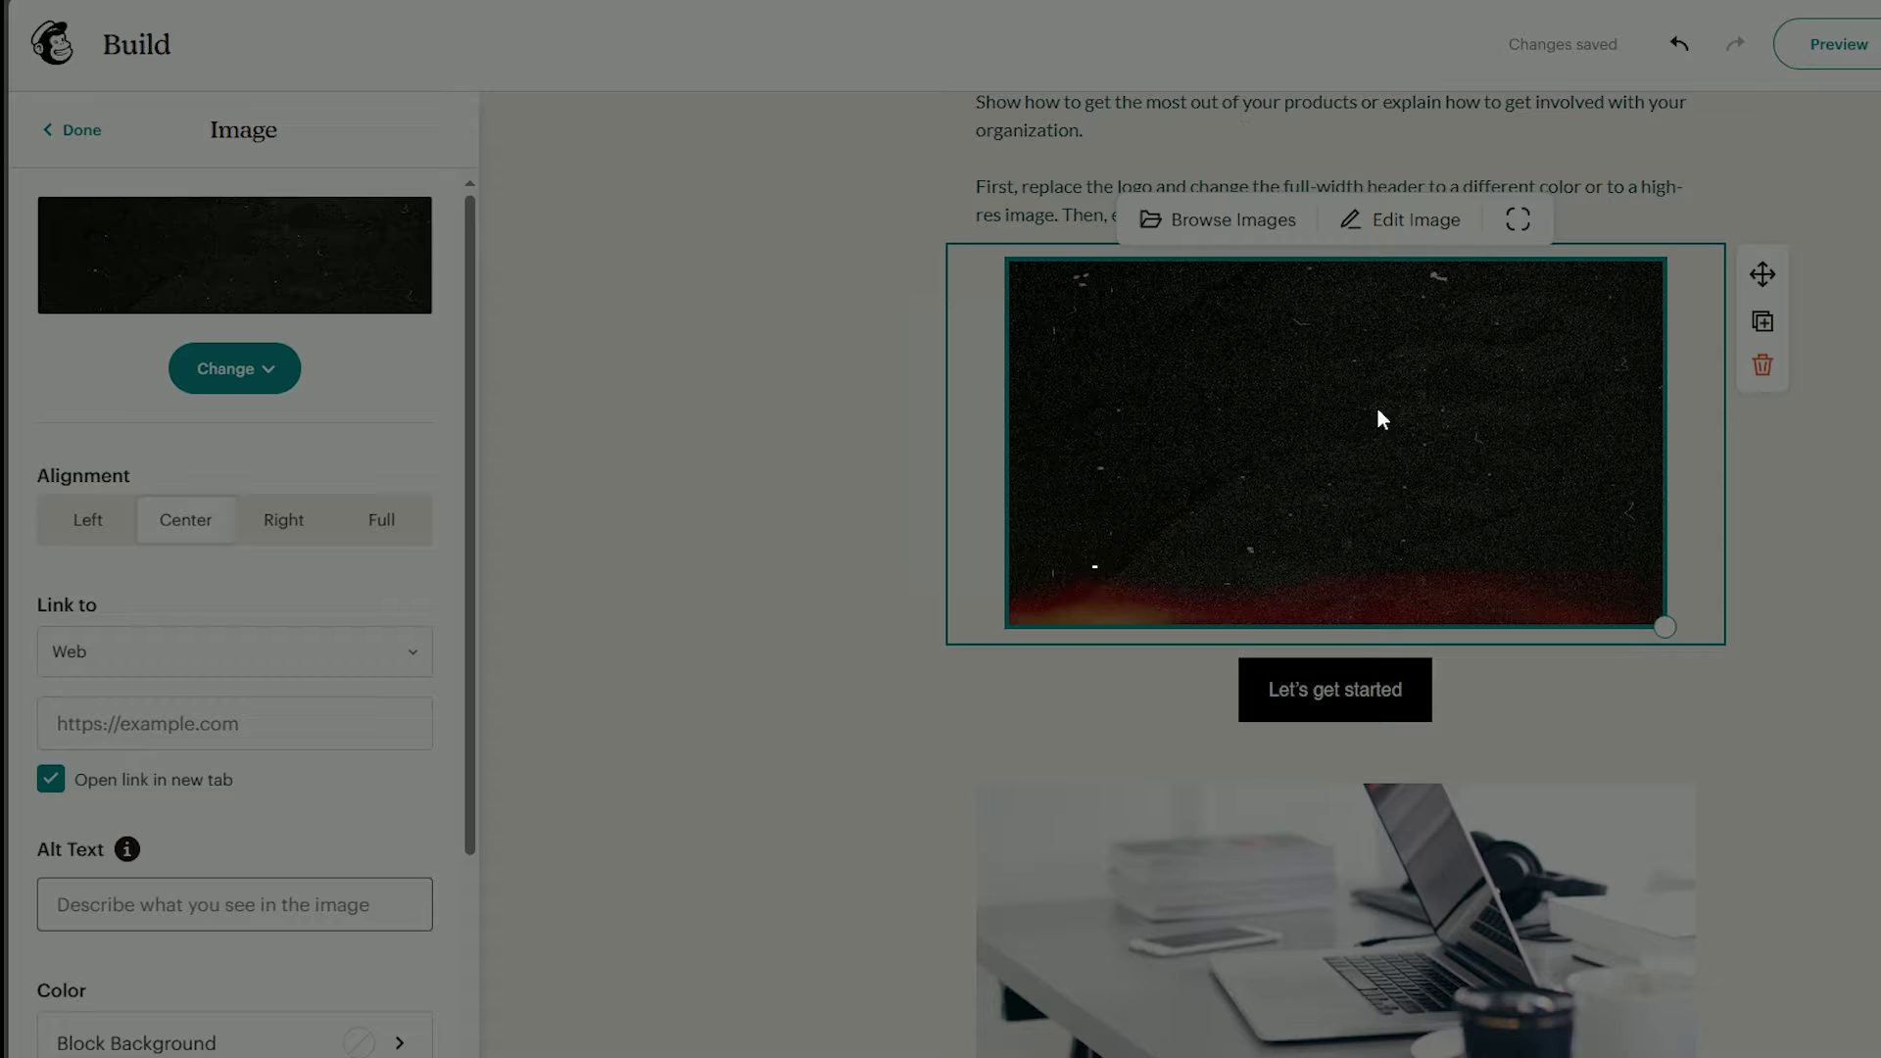